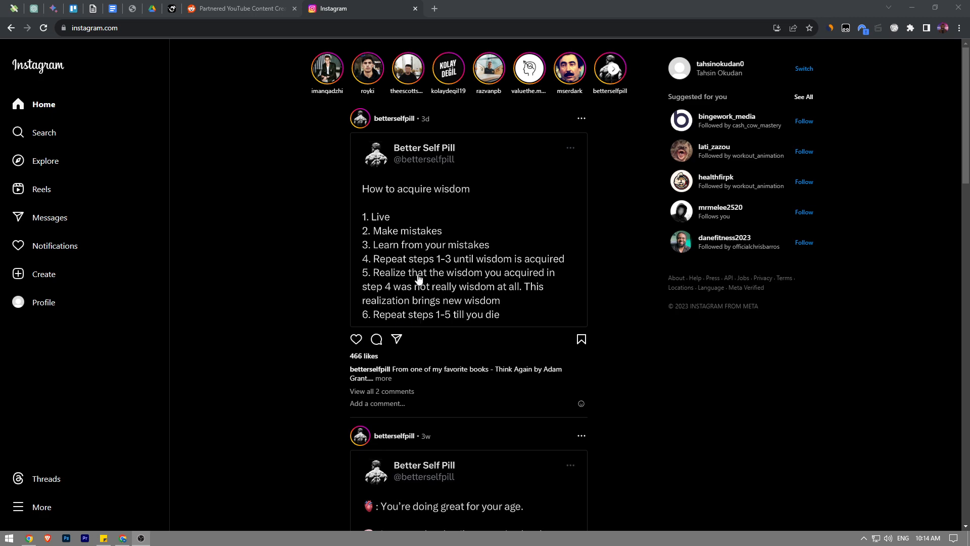
# Go to the betterselfpill profile from the username on the post
pyautogui.click(394, 118)
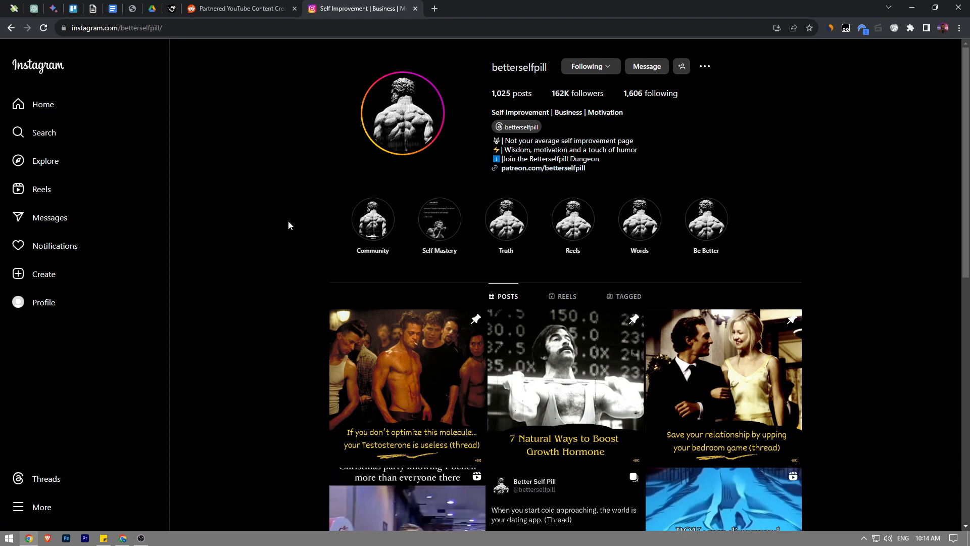
# Choose Report from the betterselfpill account's options menu
pyautogui.click(705, 66)
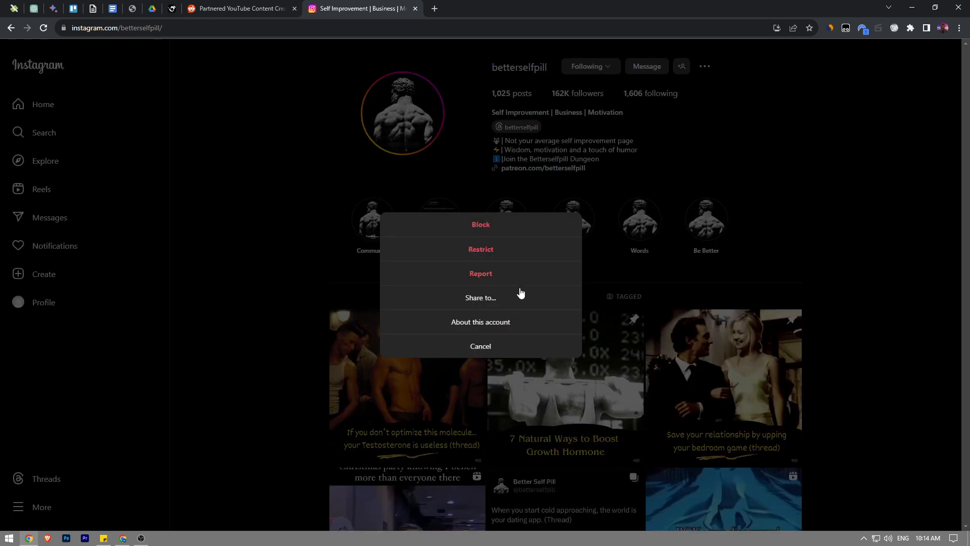
pyautogui.click(476, 279)
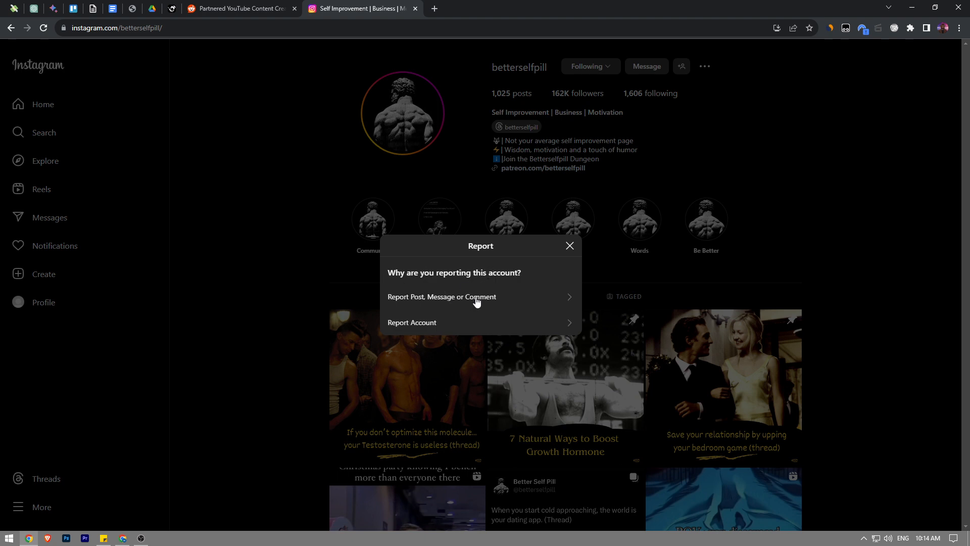
# Report the account itself for posting content that shouldn't be on Instagram
pyautogui.click(416, 325)
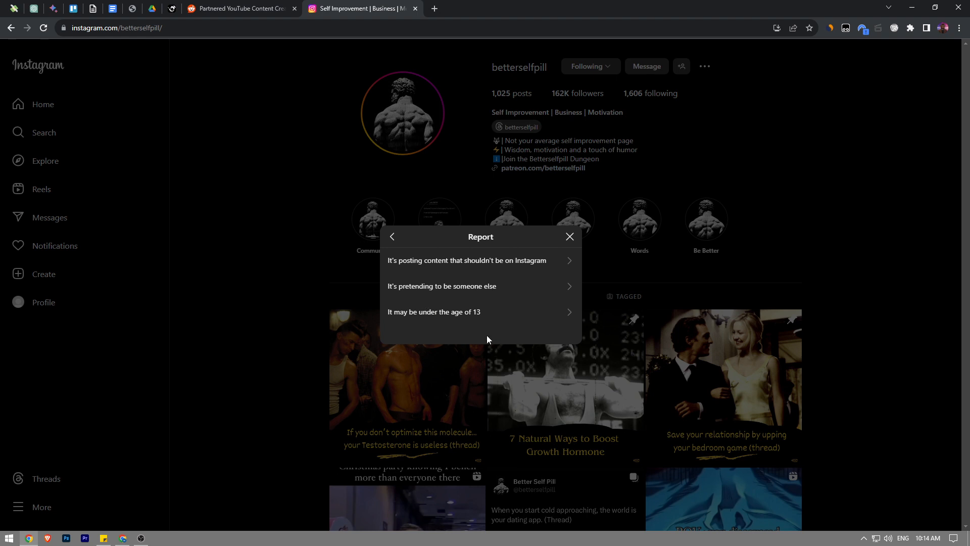
pyautogui.click(442, 265)
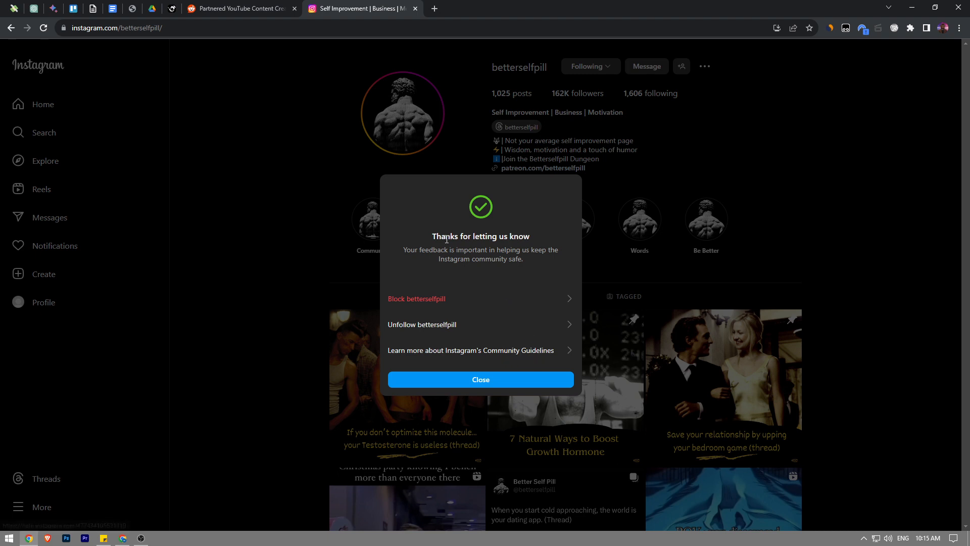
pyautogui.moveTo(429, 238)
pyautogui.mouseDown()
pyautogui.moveTo(577, 242)
pyautogui.moveTo(532, 230)
pyautogui.mouseUp()
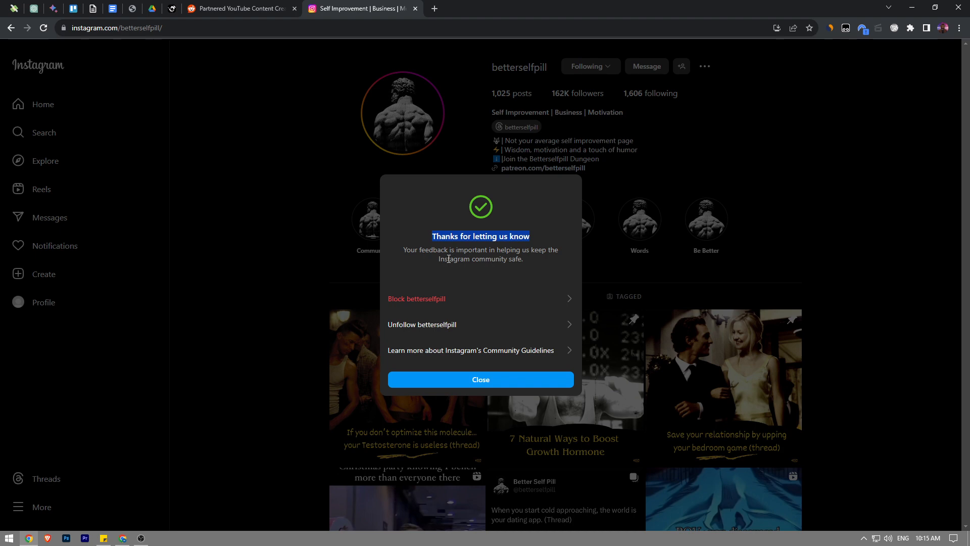
# Close the 'Thanks for letting us know' confirmation to return to the profile
pyautogui.click(441, 376)
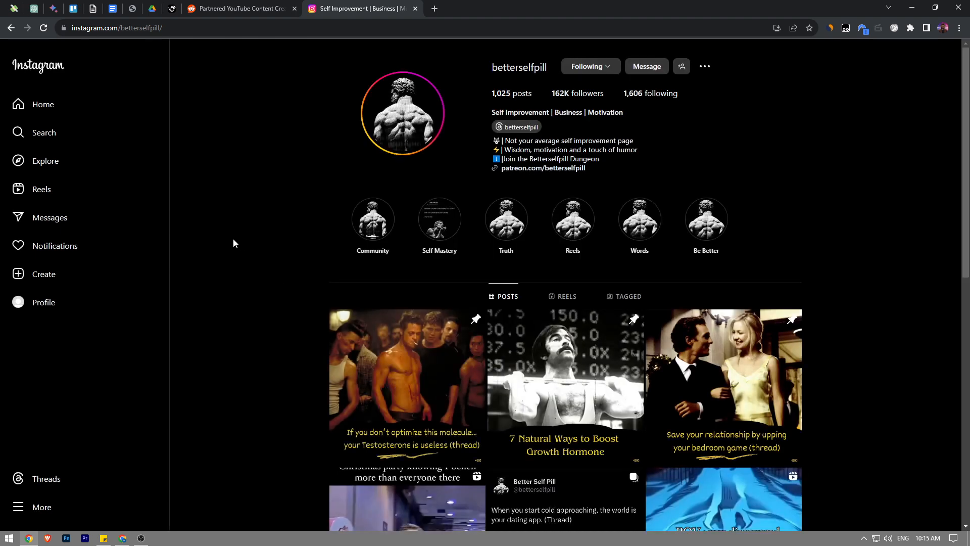